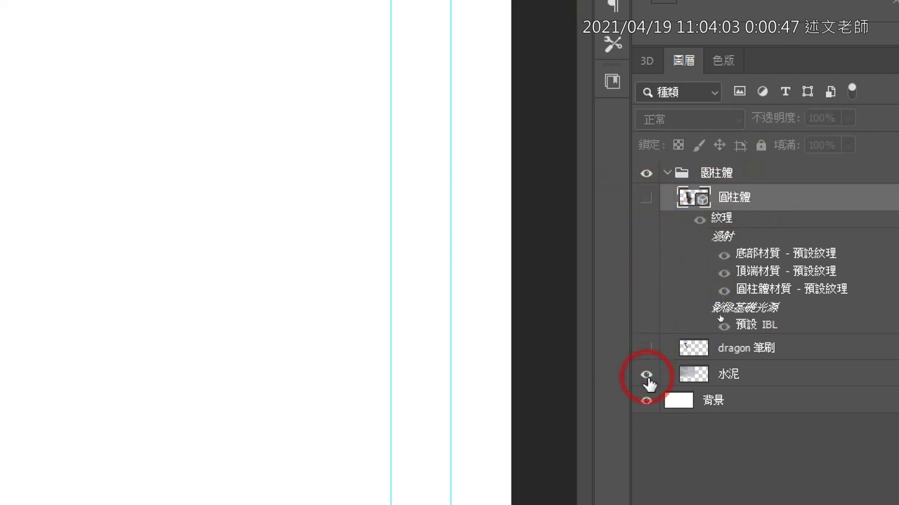
- Show the dragon 筆刷 layer over the cement layer
click(644, 348)
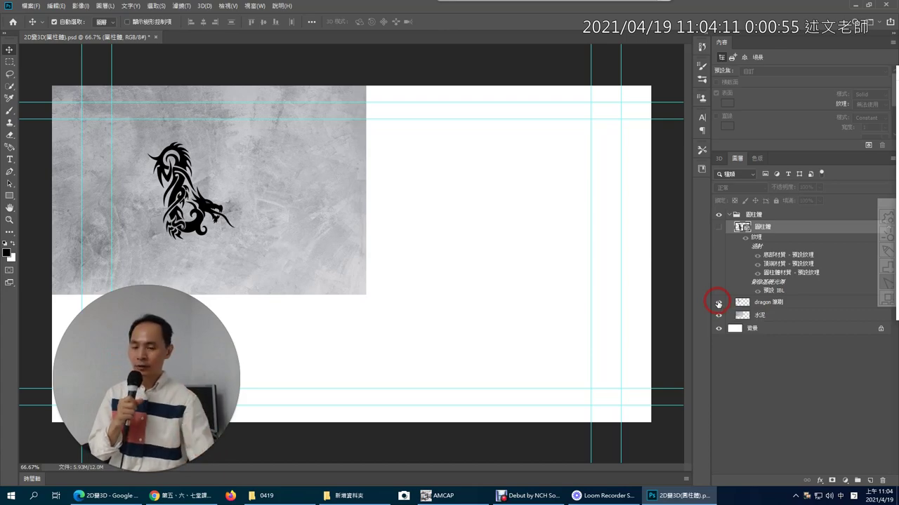
- Switch to Chrome and view the linked Tribal Dragon PS Brushes Vol.5 source page, closing it when finished
click(194, 494)
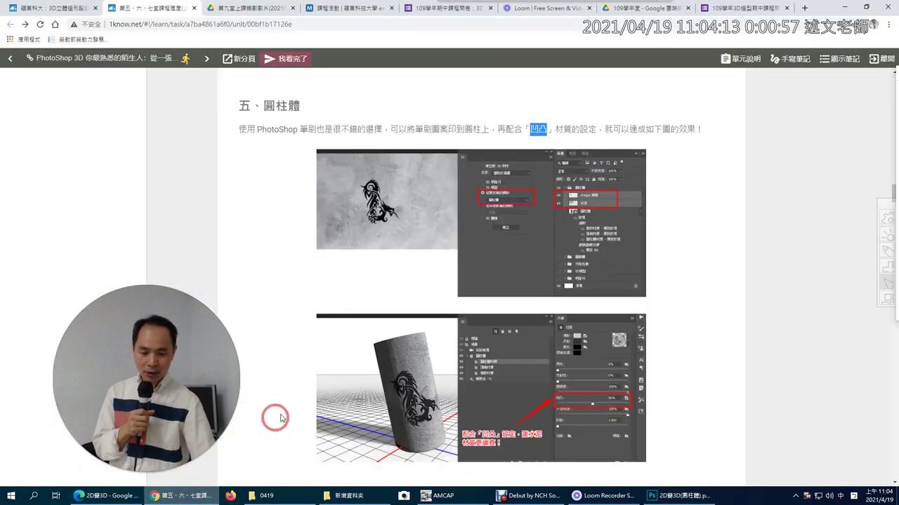
scroll(325, 363, down, 8)
scroll(328, 365, down, 3)
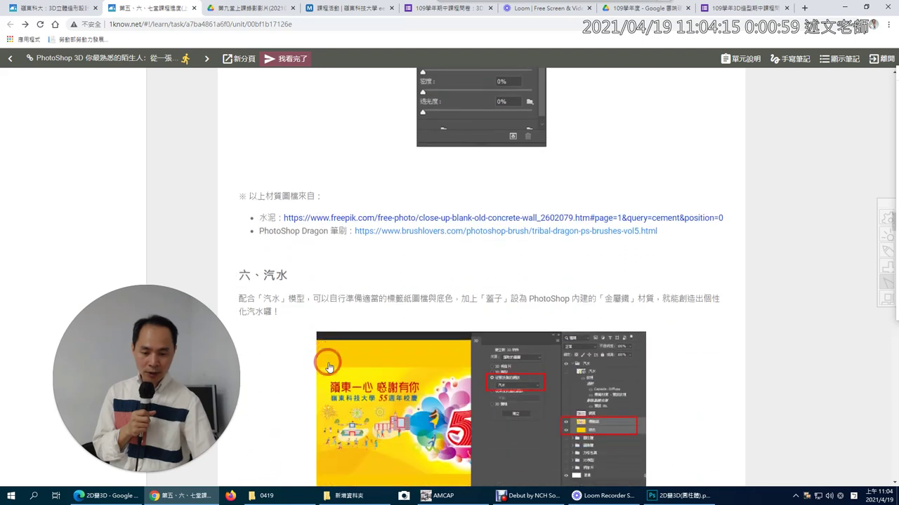
click(389, 233)
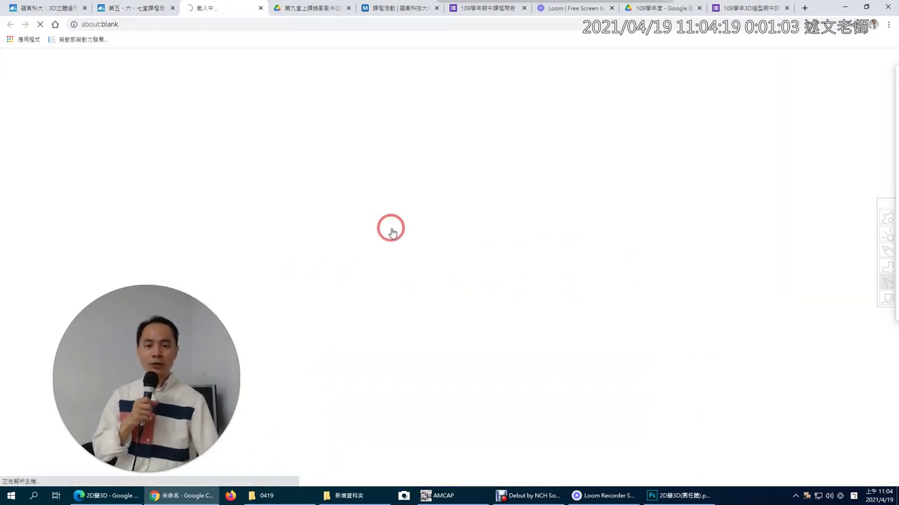
mouse_move(145, 382)
mouse_down()
mouse_move(200, 409)
mouse_move(834, 461)
mouse_up()
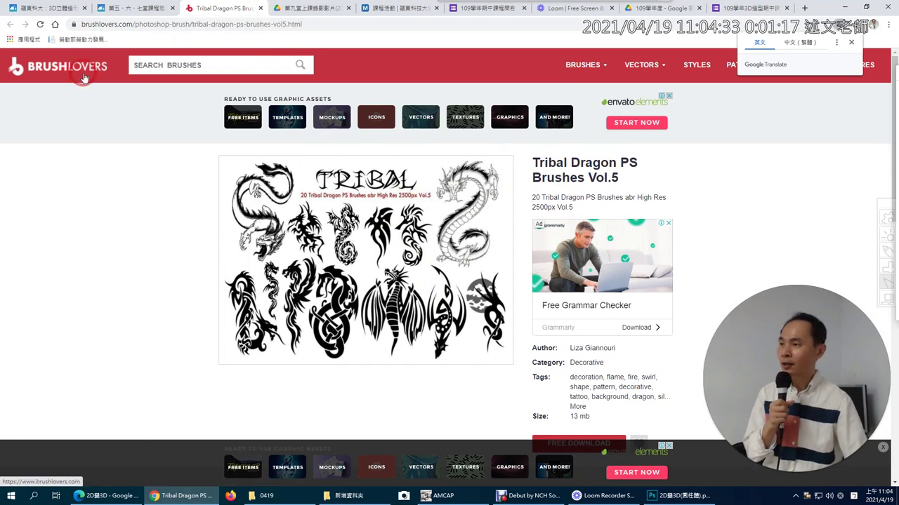
click(261, 8)
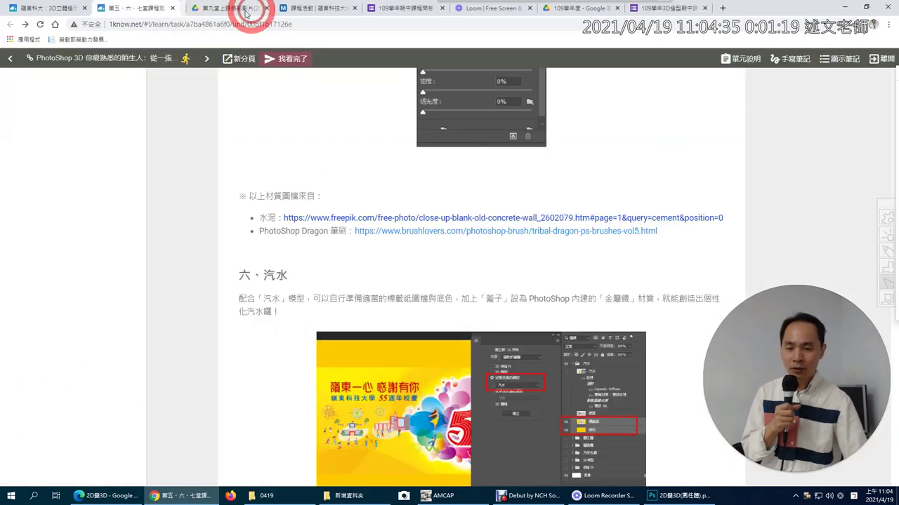
- Return to the cylinder section of the course notes and enlarge its picture of the 3D creation settings
scroll(281, 244, up, 6)
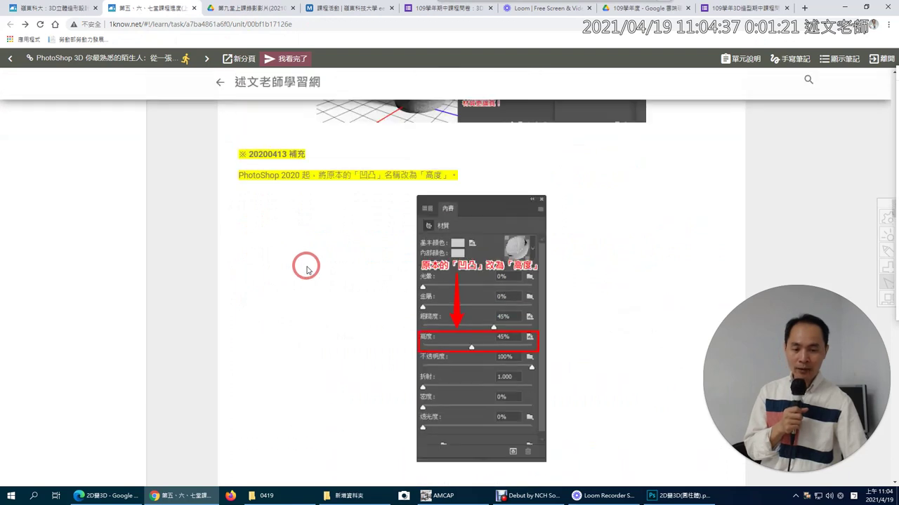
scroll(395, 246, up, 2)
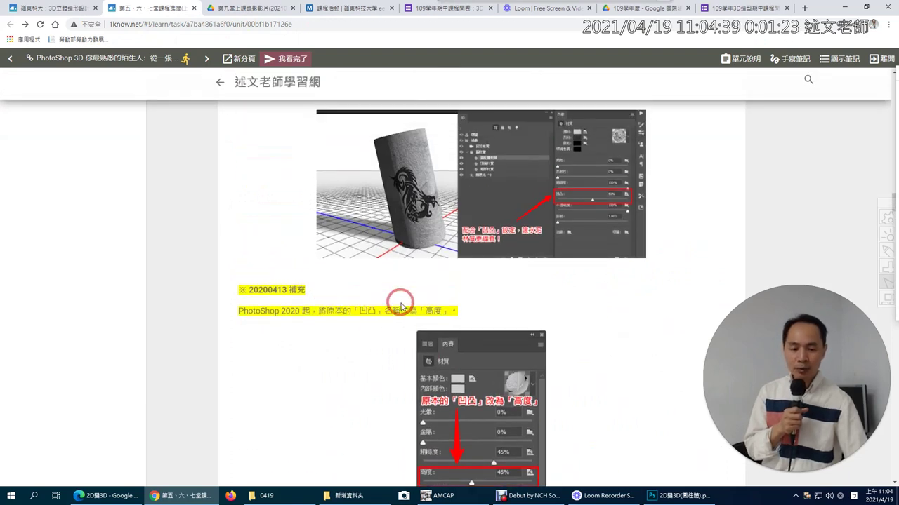
scroll(641, 256, up, 1)
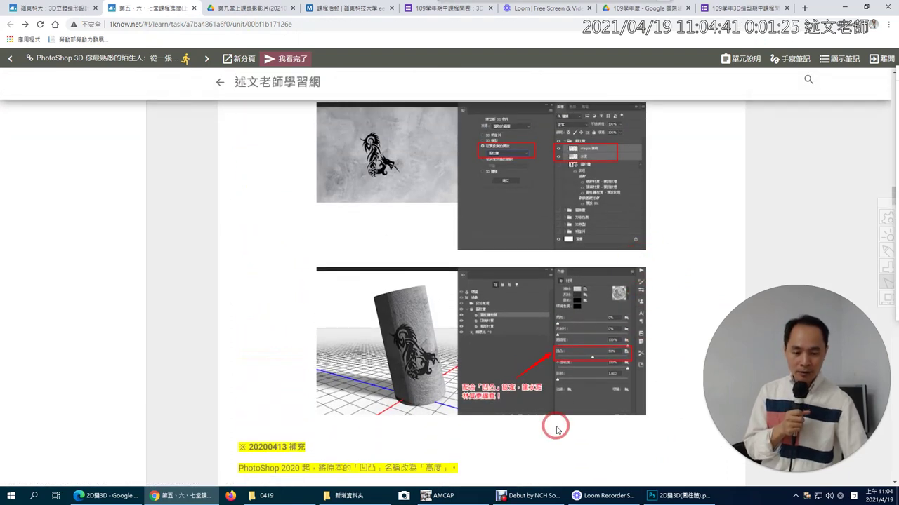
click(572, 169)
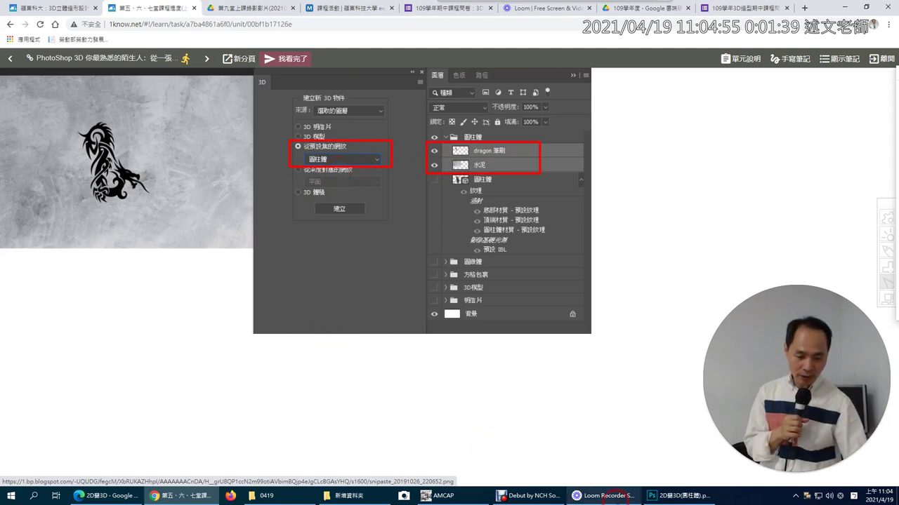
- Switch to Photoshop and create a 3D object from the dragon 筆刷 and 水泥 layers using the 圓柱體 mesh preset
click(691, 498)
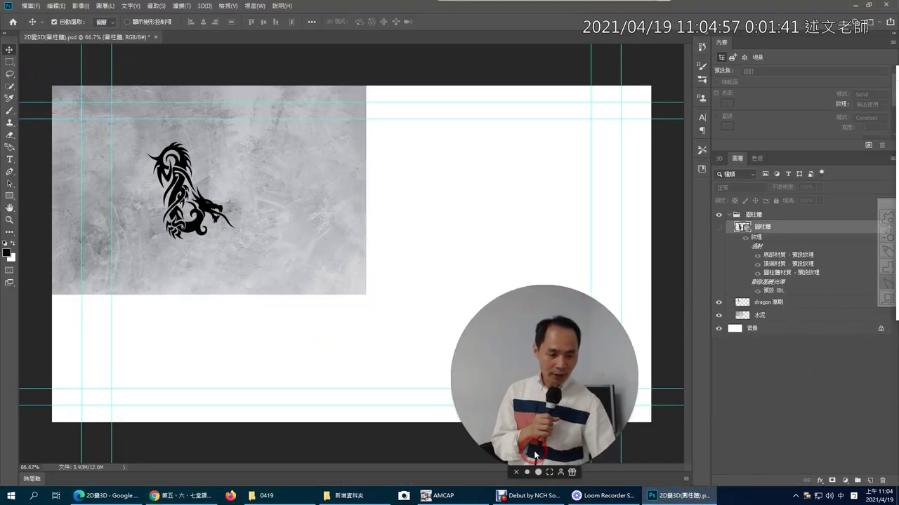
click(773, 304)
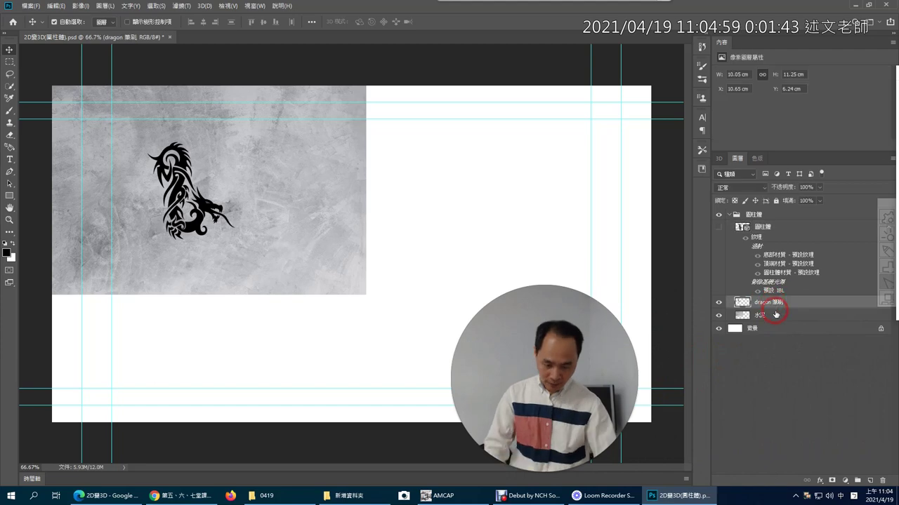
shift+click(776, 316)
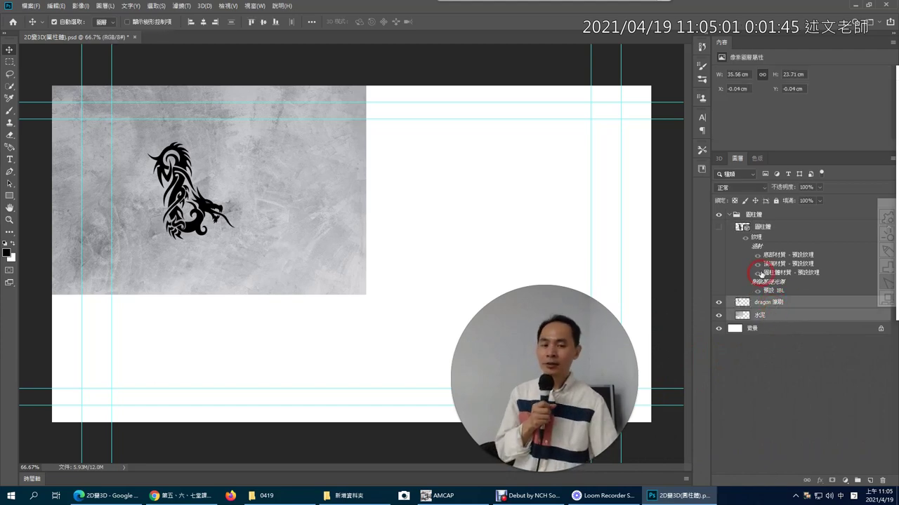
click(717, 160)
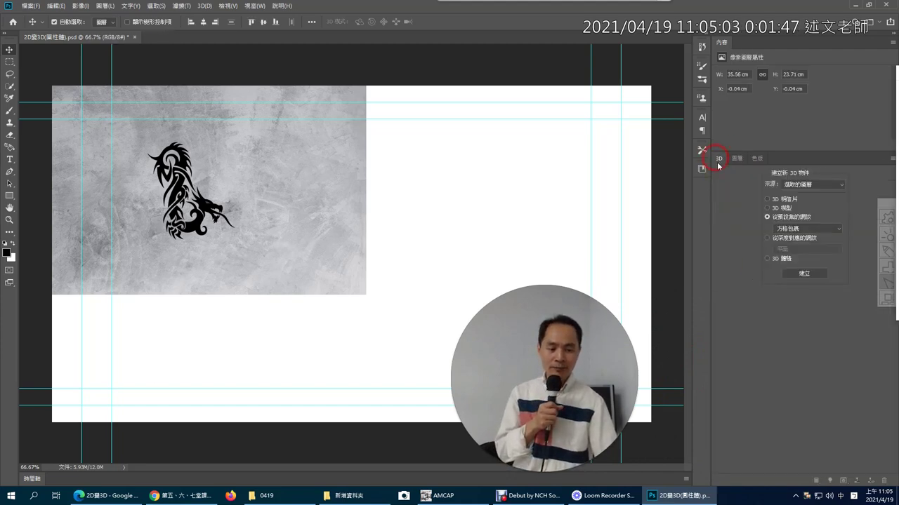
click(838, 226)
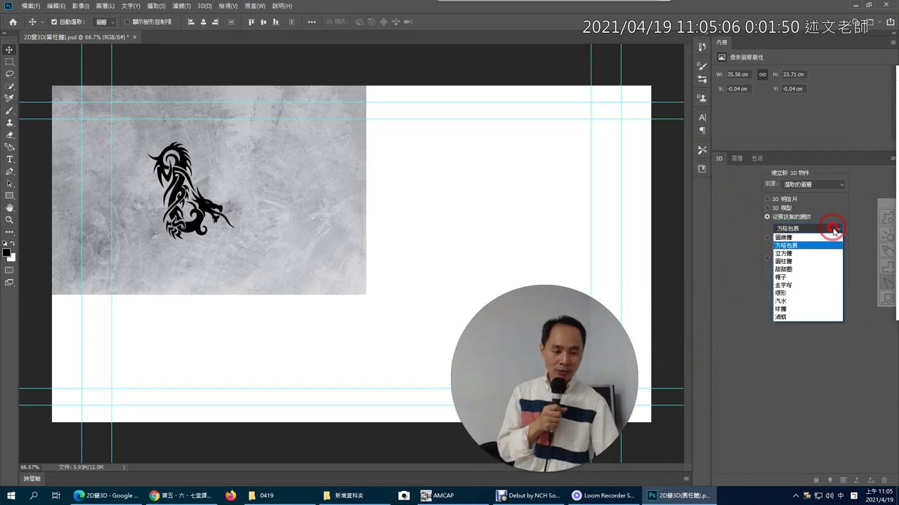
click(819, 261)
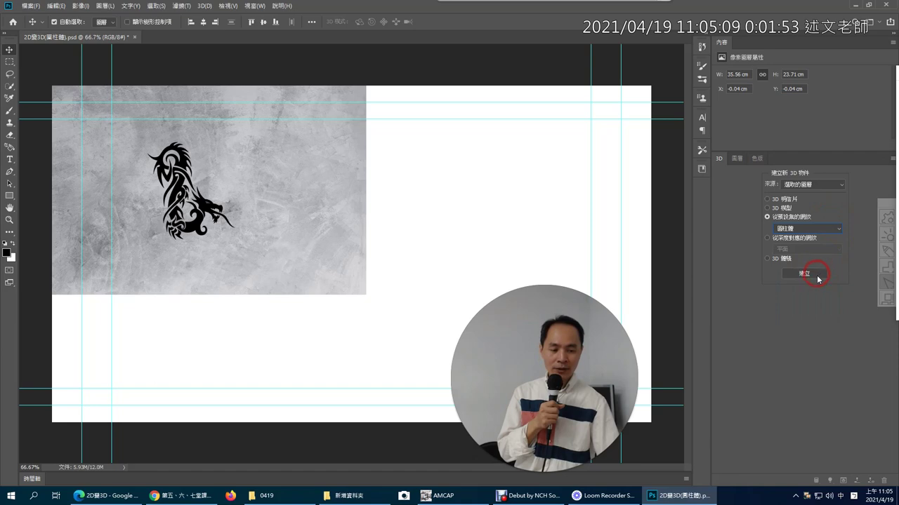
click(816, 276)
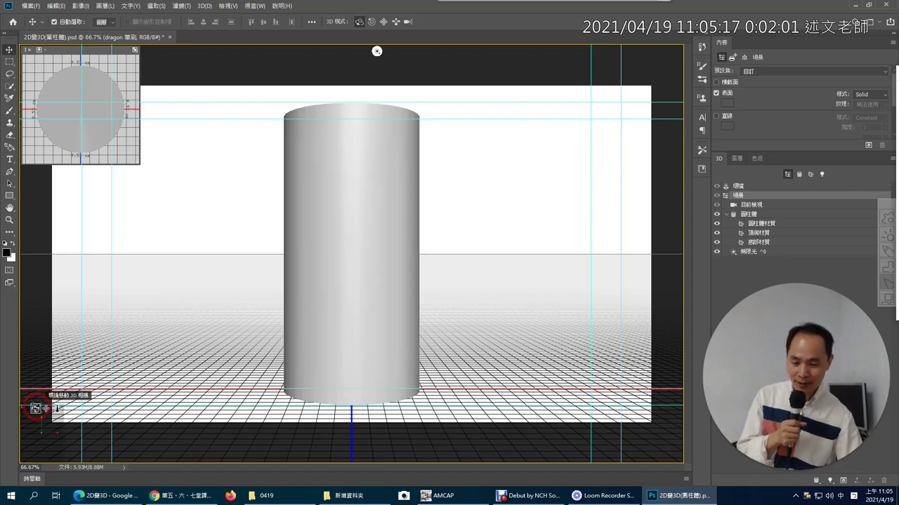
- Orbit the camera around the cylinder to show its dragon side, and aim the infinite light so that side is brightly lit
drag(35, 408, 141, 417)
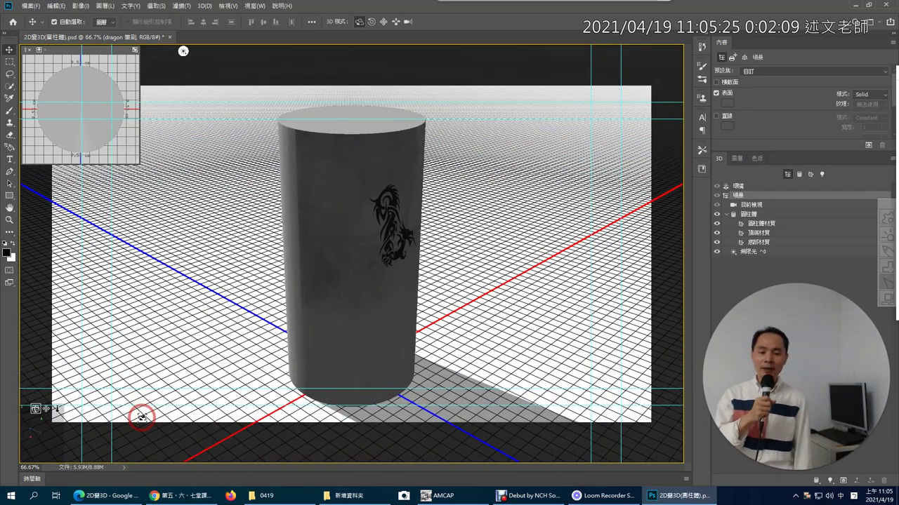
click(757, 254)
mouse_move(281, 169)
mouse_down()
mouse_move(345, 195)
mouse_move(466, 203)
mouse_move(516, 249)
mouse_move(506, 131)
mouse_move(516, 372)
mouse_up()
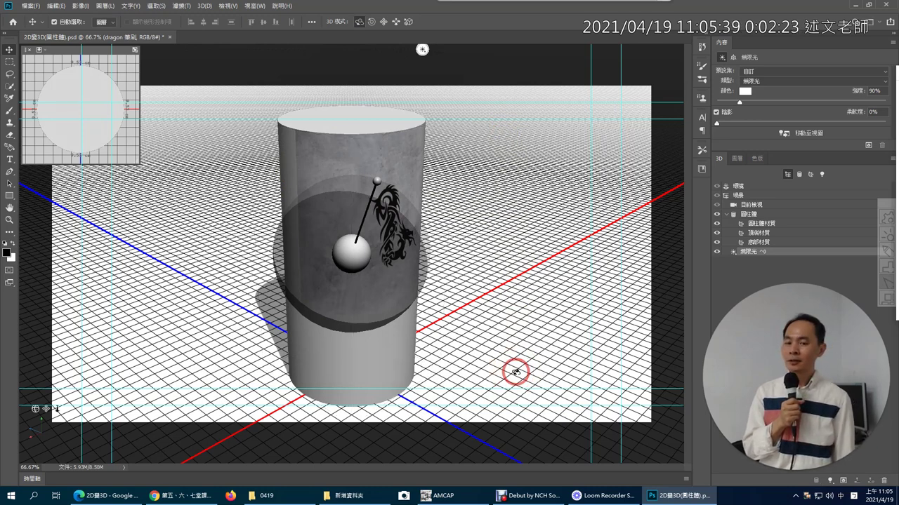
mouse_move(376, 181)
mouse_down()
mouse_move(394, 200)
mouse_move(382, 209)
mouse_up()
- Examine the cylinder mesh and its side, top and bottom materials
click(763, 214)
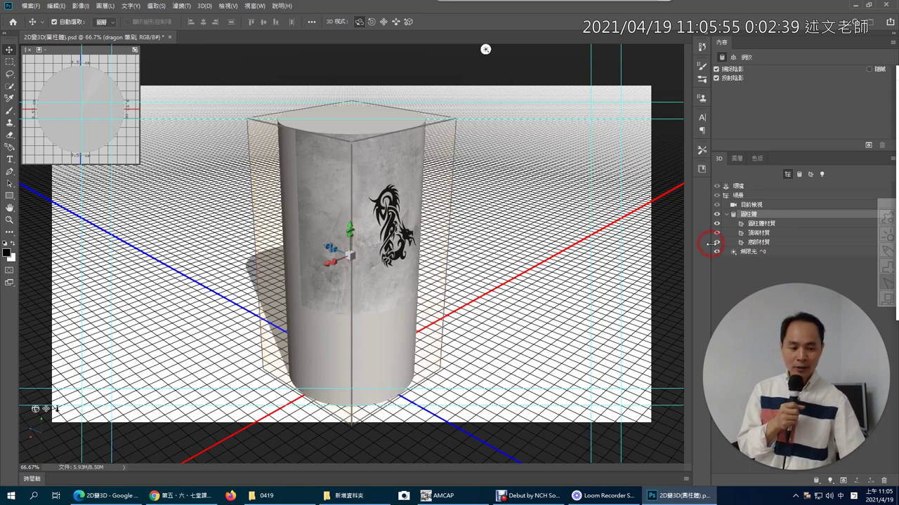
click(764, 224)
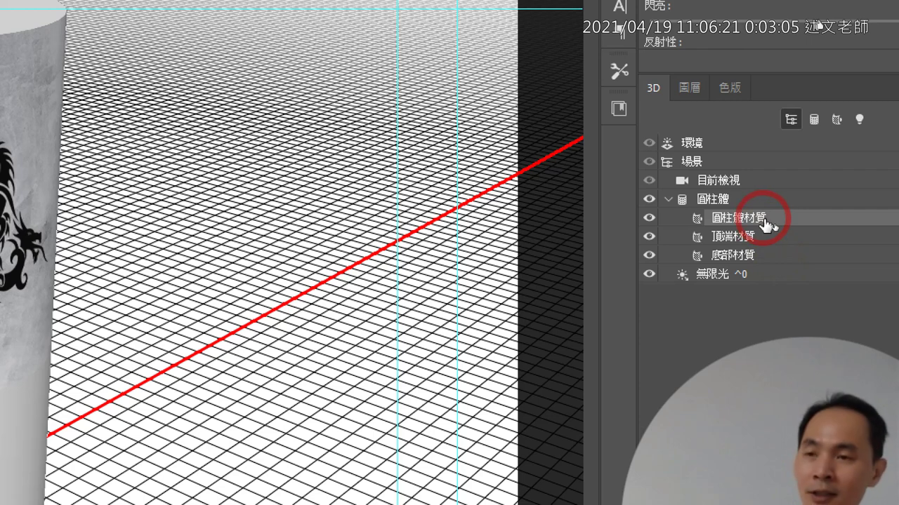
click(766, 236)
click(768, 254)
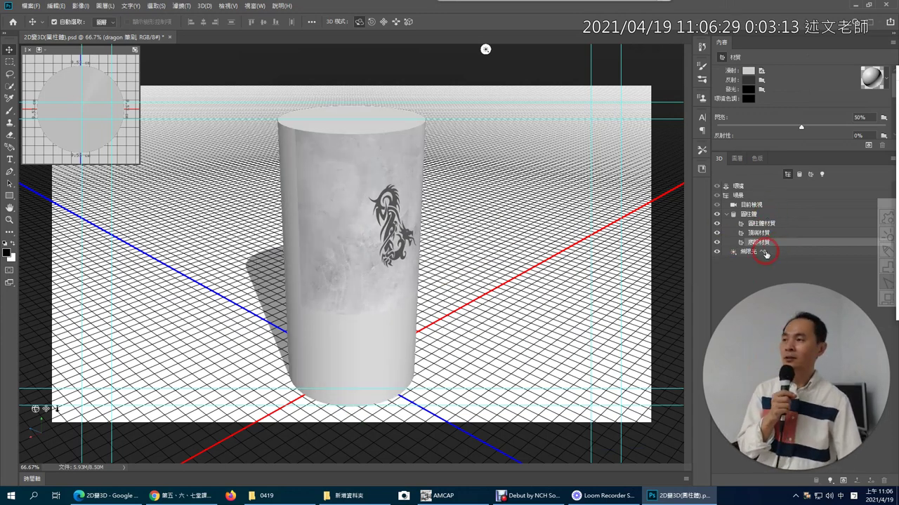
- Open the 圓柱體材質 material's diffuse texture for editing and bring up its dragon 筆刷 and 水泥 layers
click(772, 223)
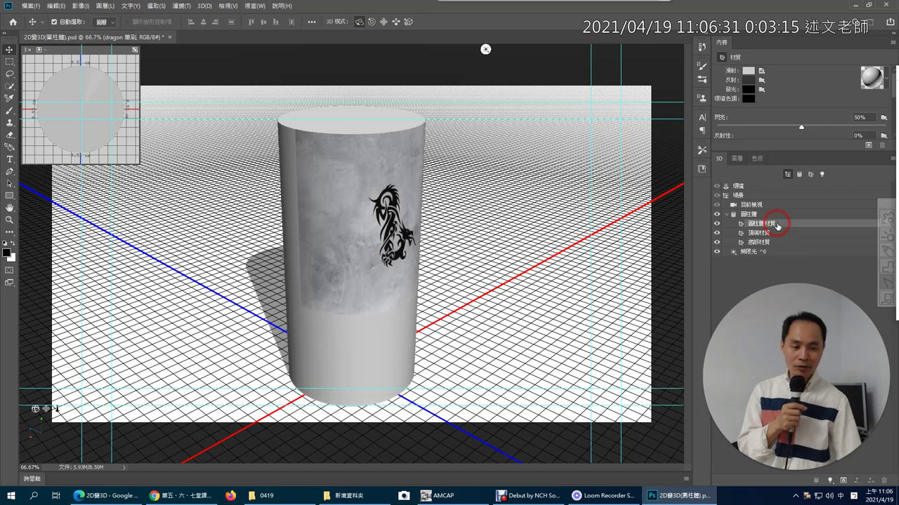
click(763, 71)
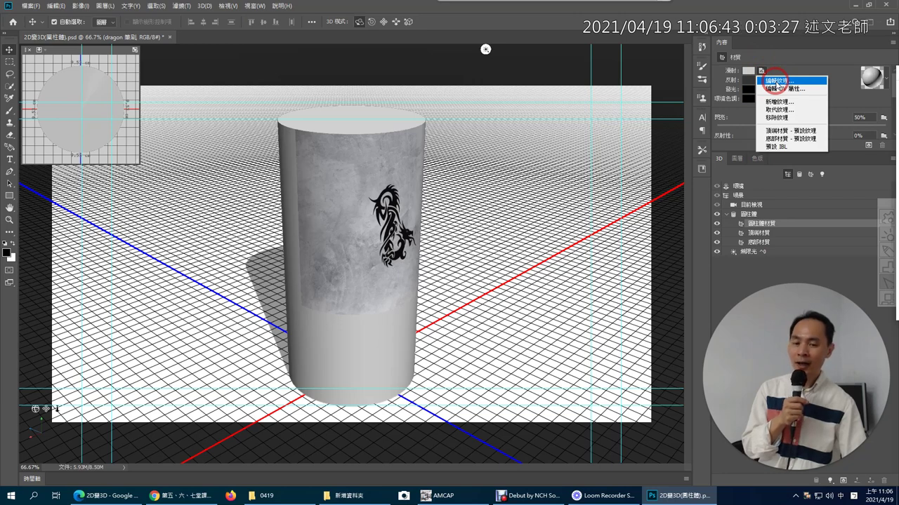
click(775, 80)
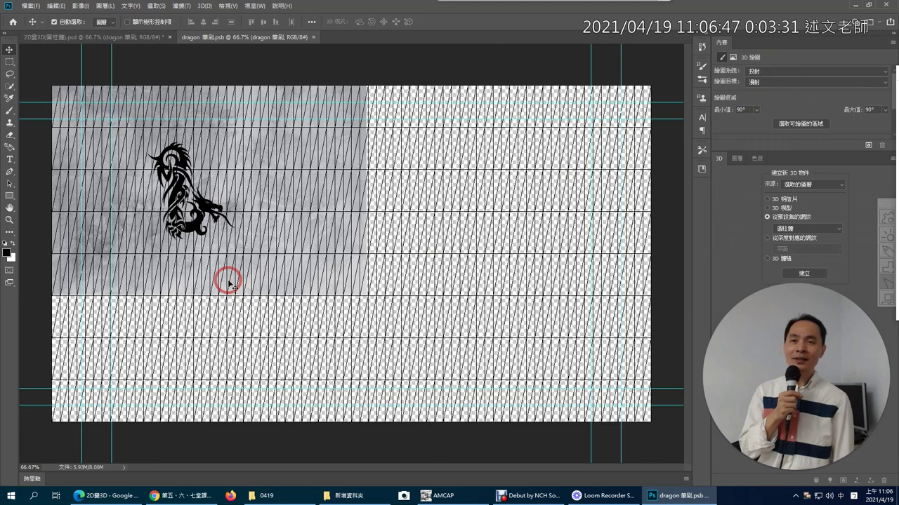
click(737, 159)
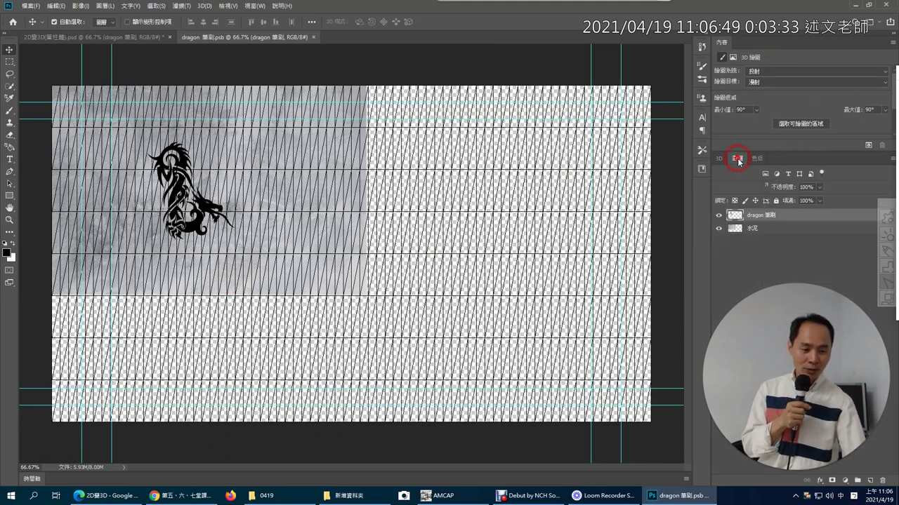
click(763, 232)
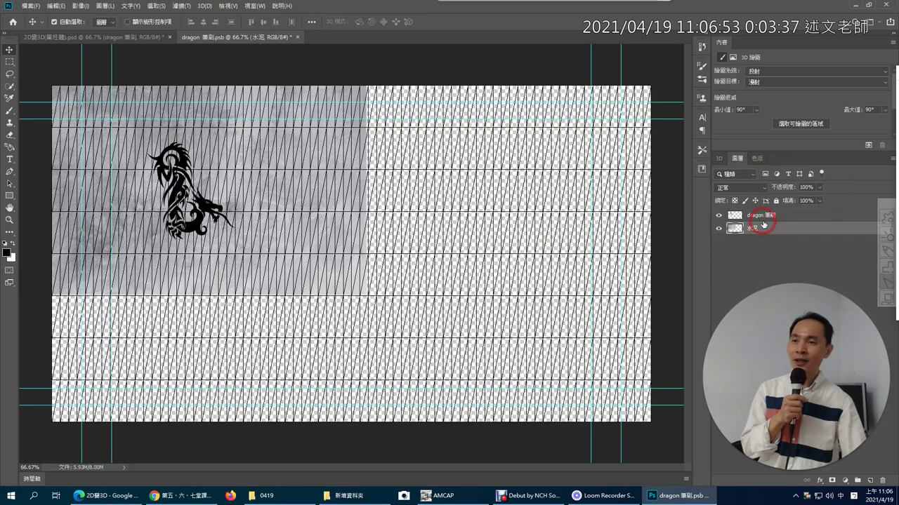
click(763, 220)
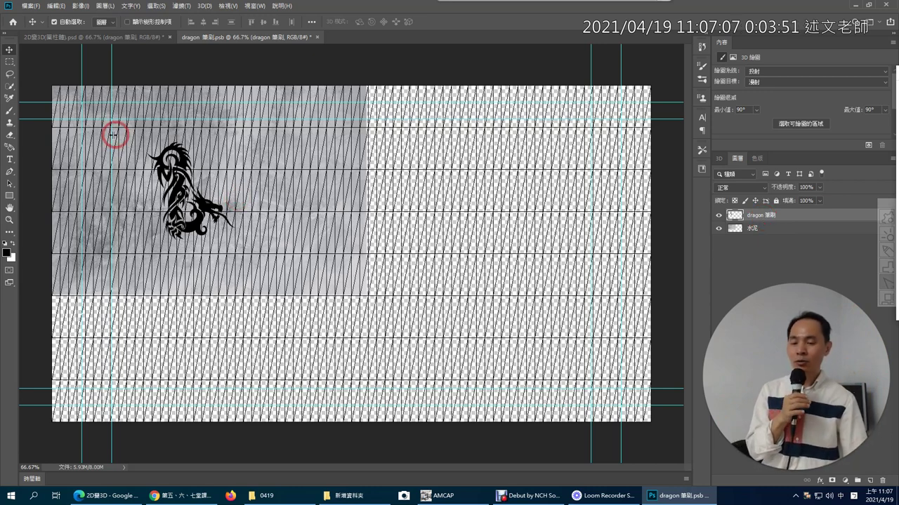
- Scale the 水泥 layer proportionally to about 191% with transform controls so the cement covers the whole texture canvas
click(747, 231)
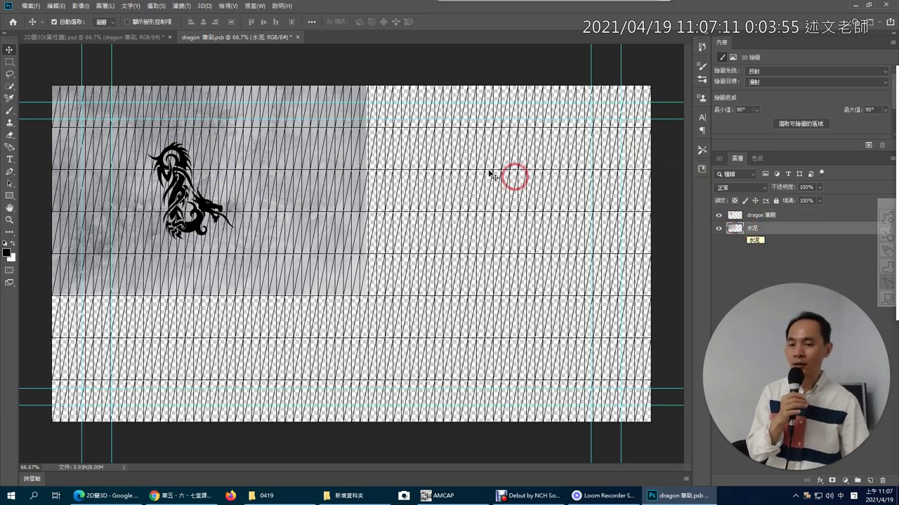
click(153, 23)
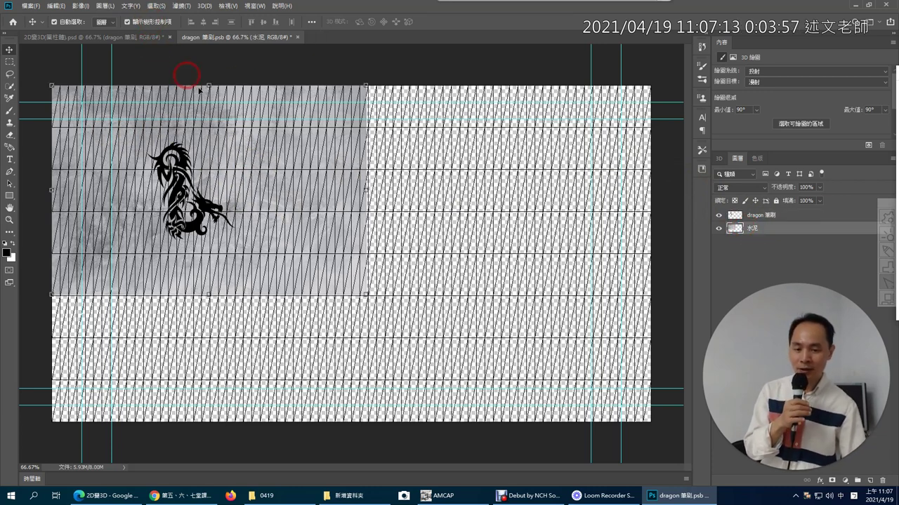
drag(366, 294, 670, 439)
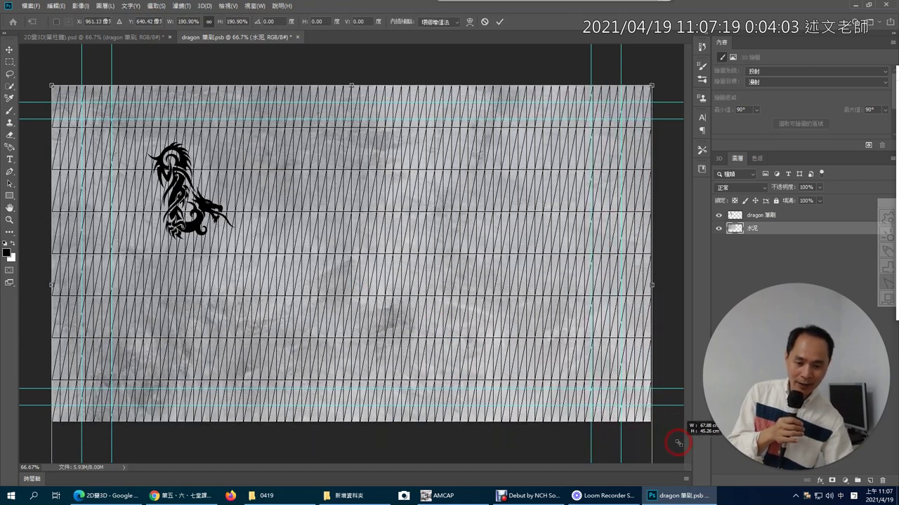
drag(677, 442, 685, 439)
key(Return)
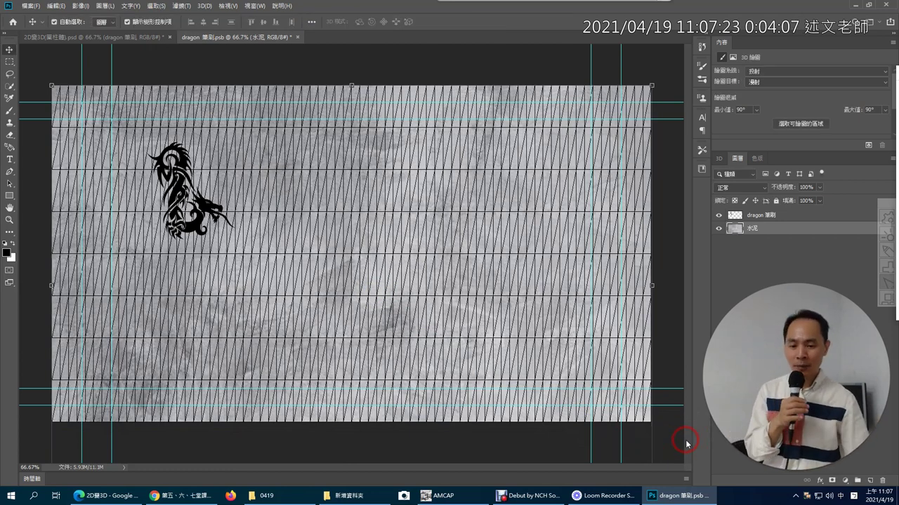
- Enlarge the dragon 筆刷 layer proportionally to about 165% and place it slightly lower on the cement
click(751, 215)
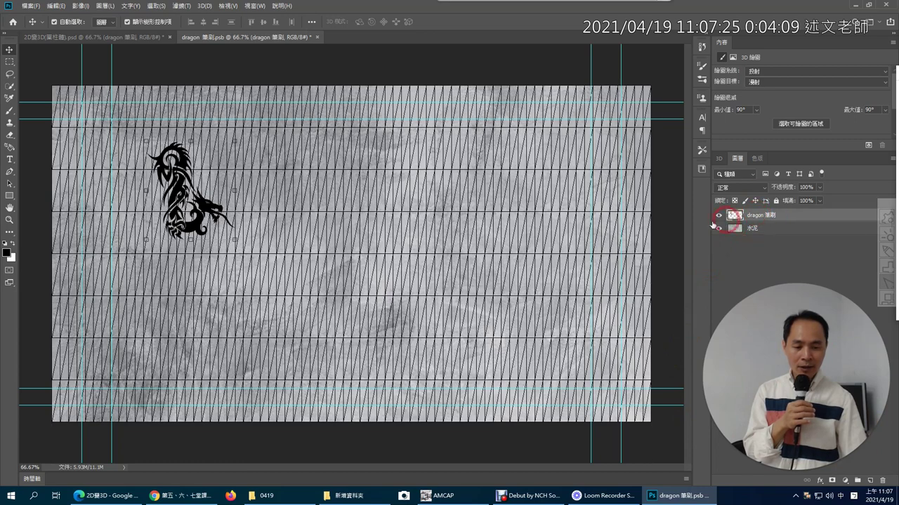
drag(234, 242, 235, 264)
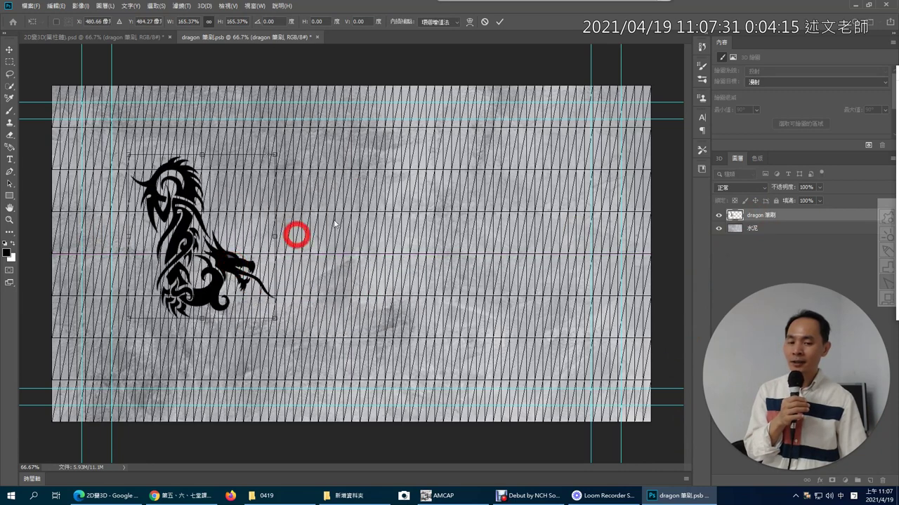
click(500, 23)
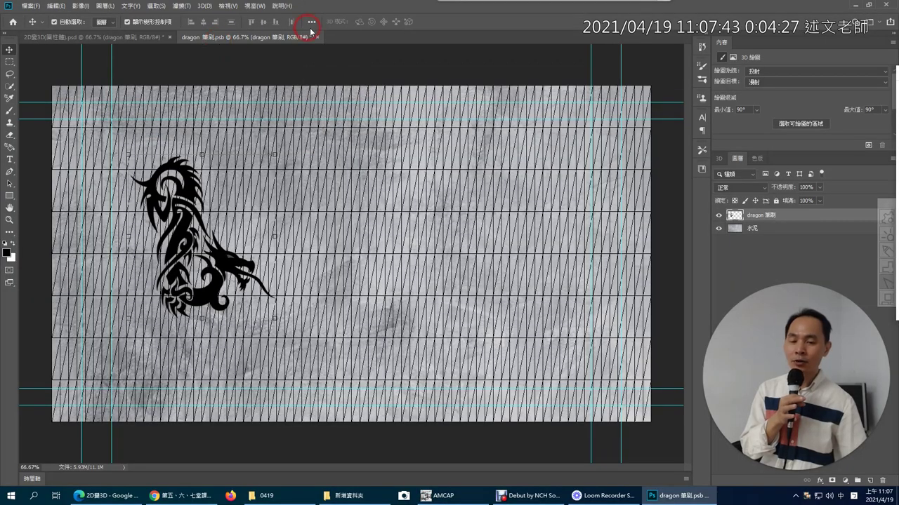
- Close the dragon 筆刷.psb texture and save its changes so the cylinder shows the edited cement and dragon
click(317, 37)
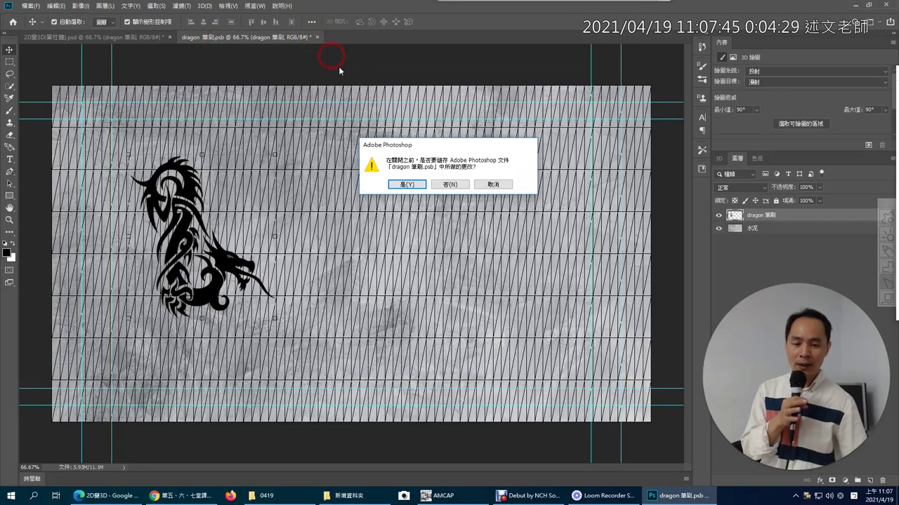
click(405, 184)
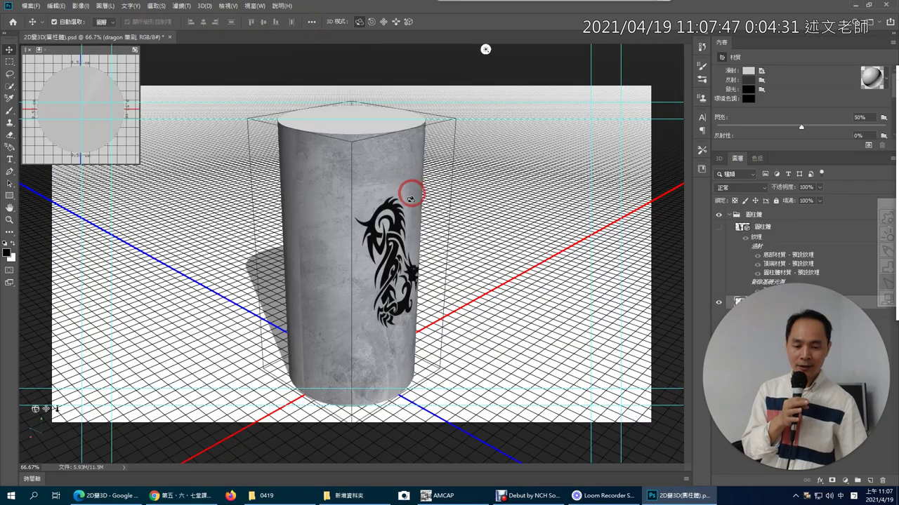
click(253, 329)
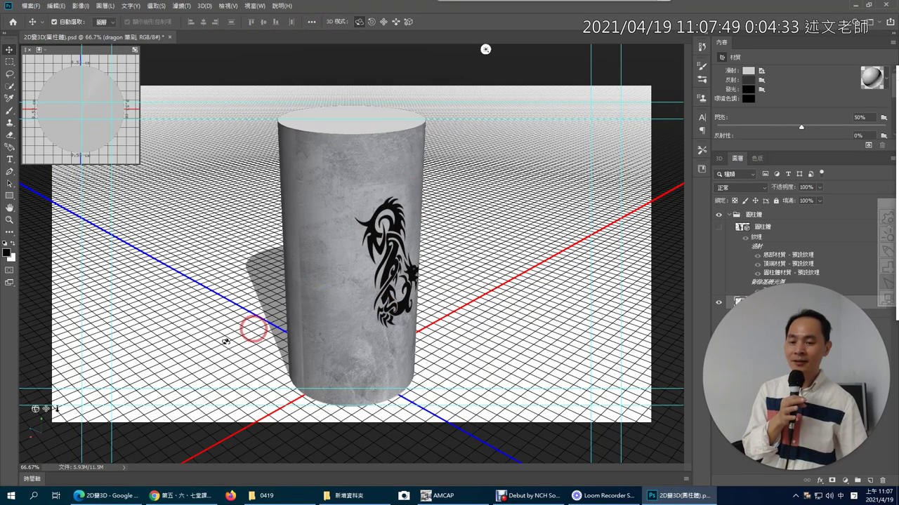
- Examine the dragon wrap on the cylinder from the front and from above, with the 圓柱體材質 material shown in the 3D scene list
click(34, 410)
drag(33, 409, 16, 406)
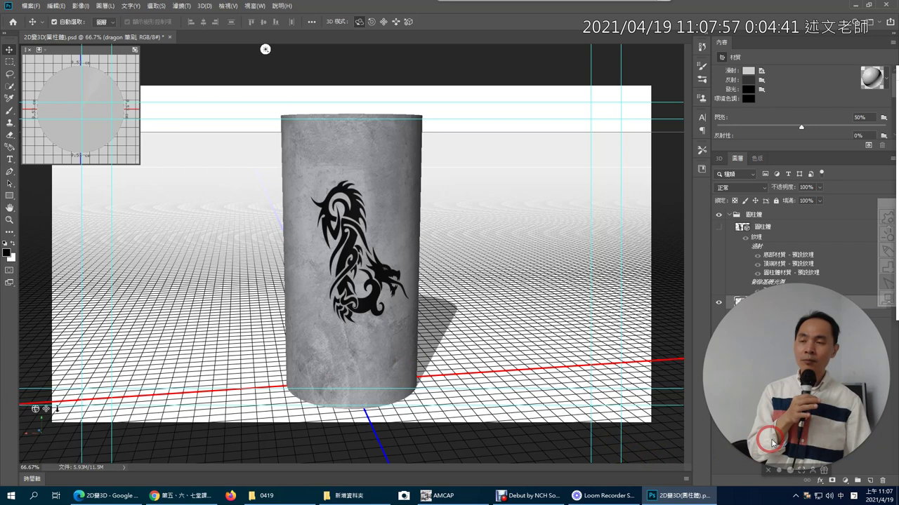
drag(801, 413, 597, 413)
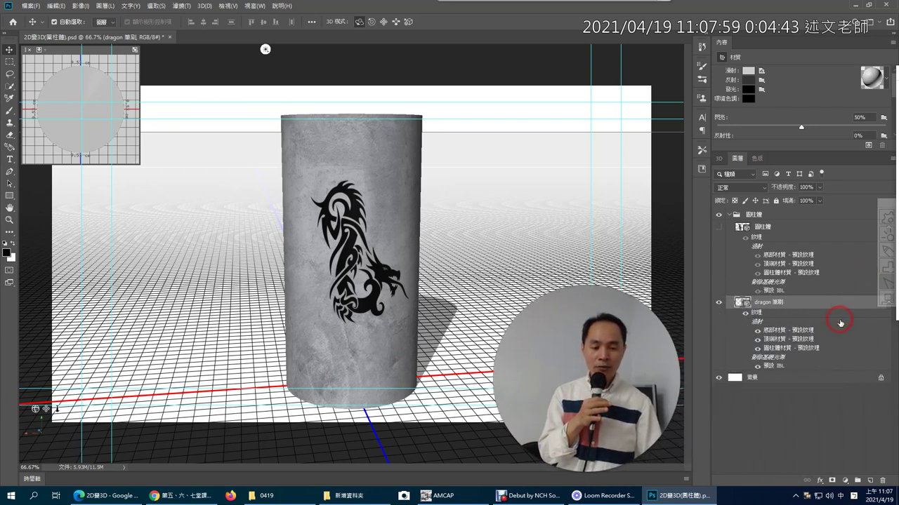
click(718, 159)
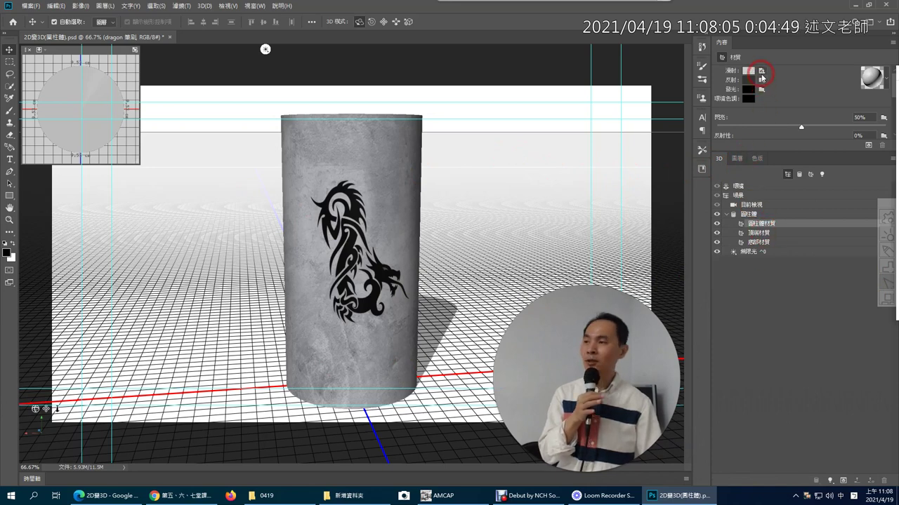
drag(598, 381, 693, 382)
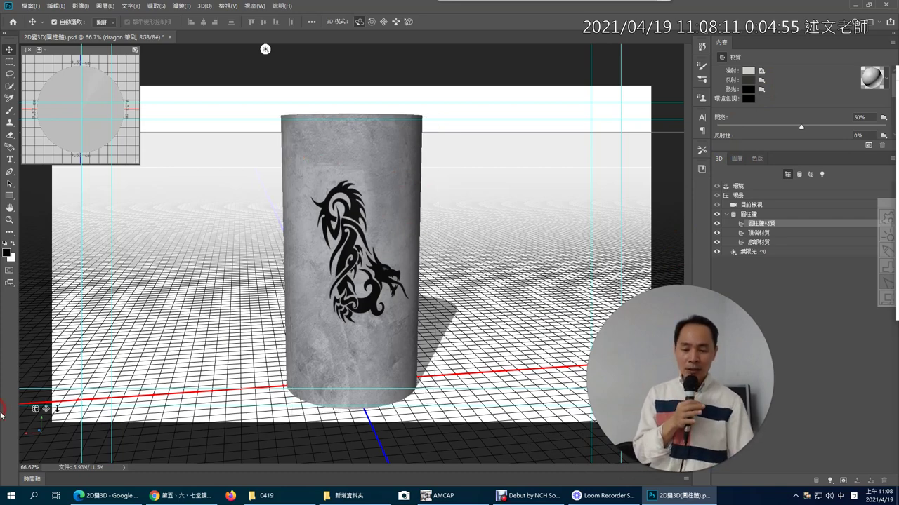
drag(39, 410, 49, 411)
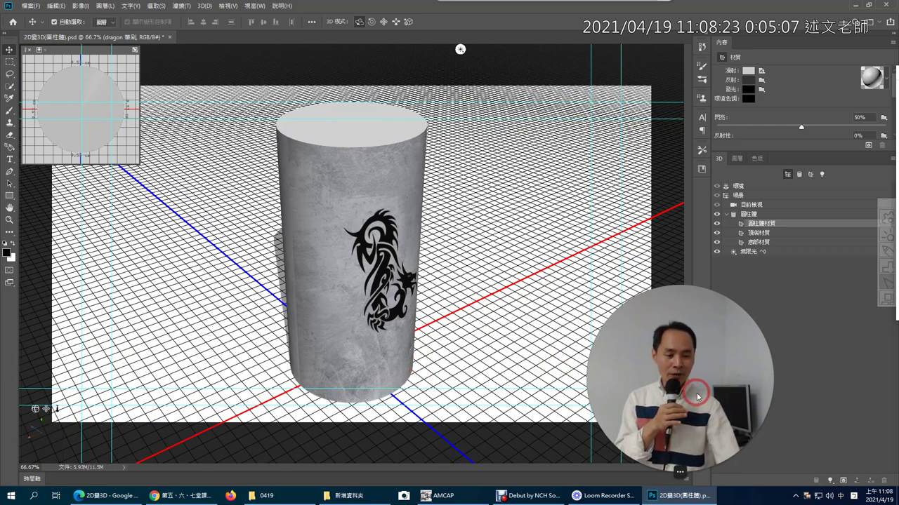
drag(672, 356, 60, 422)
click(393, 196)
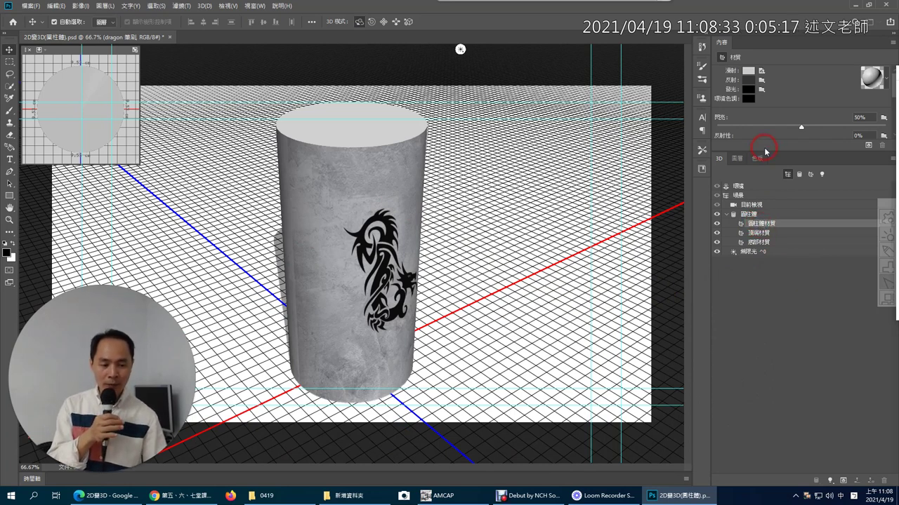
- Reveal all settings of the 圓柱體材質 material and set its 粗糙度 to 100% and its 凹凸 to 95%
drag(769, 150, 781, 288)
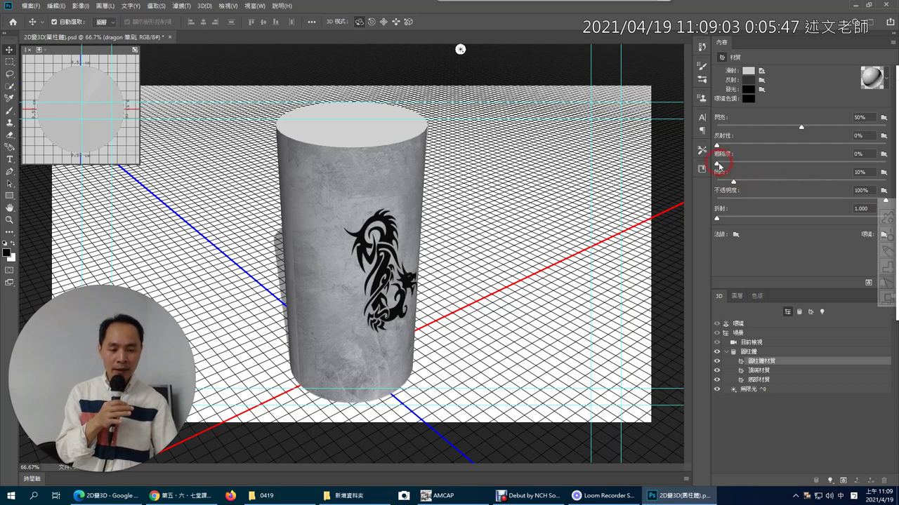
drag(719, 167, 784, 167)
drag(857, 166, 891, 168)
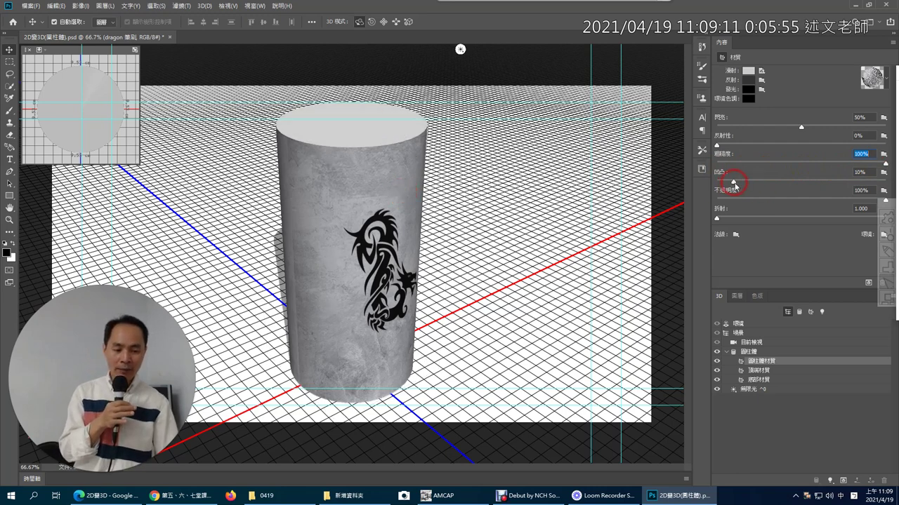
drag(742, 181, 772, 180)
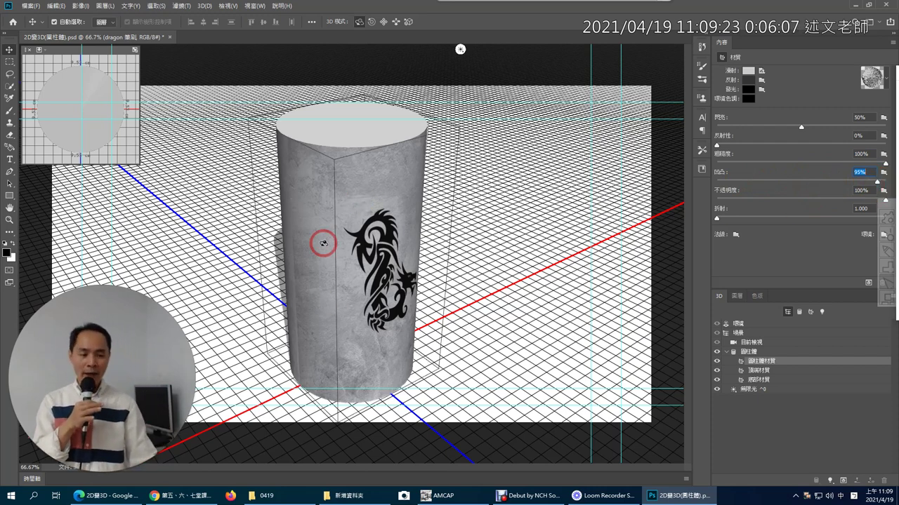
- Assign the existing 圓柱體材質 - 預設紋理 texture as the material's 凹凸 map
drag(882, 203, 871, 249)
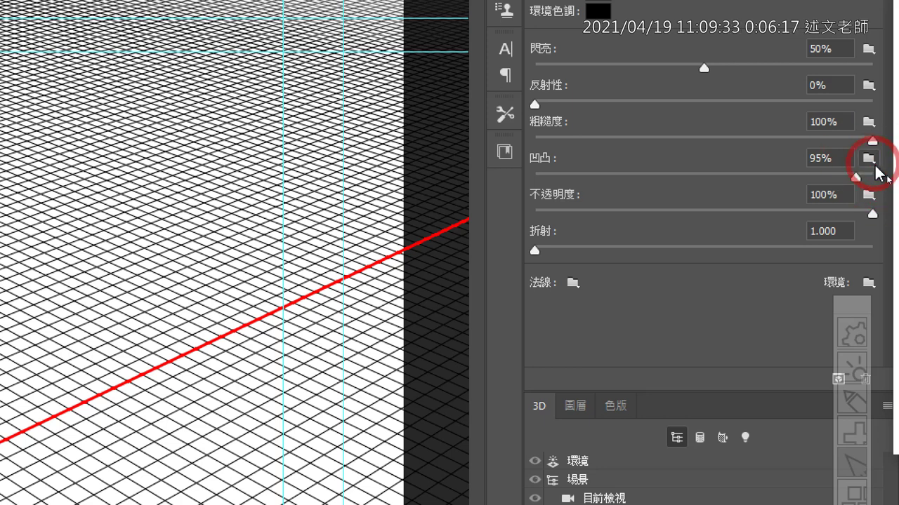
click(875, 164)
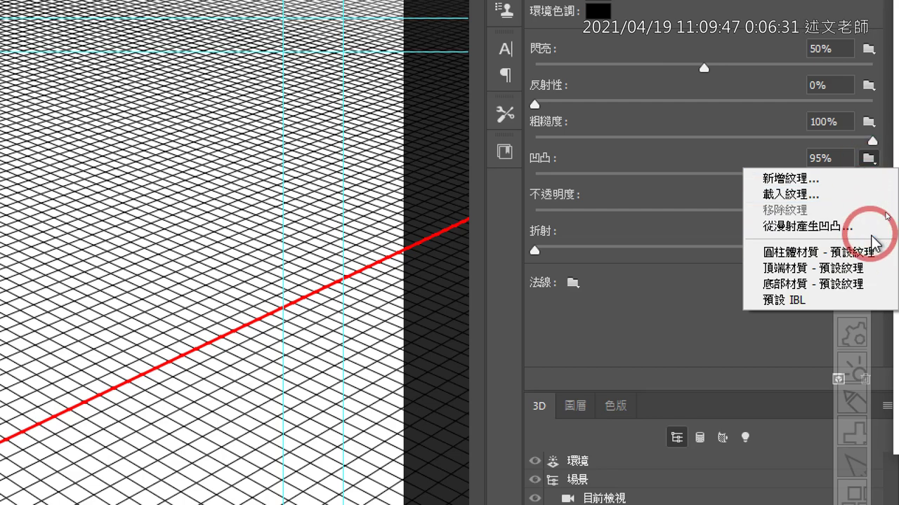
click(869, 254)
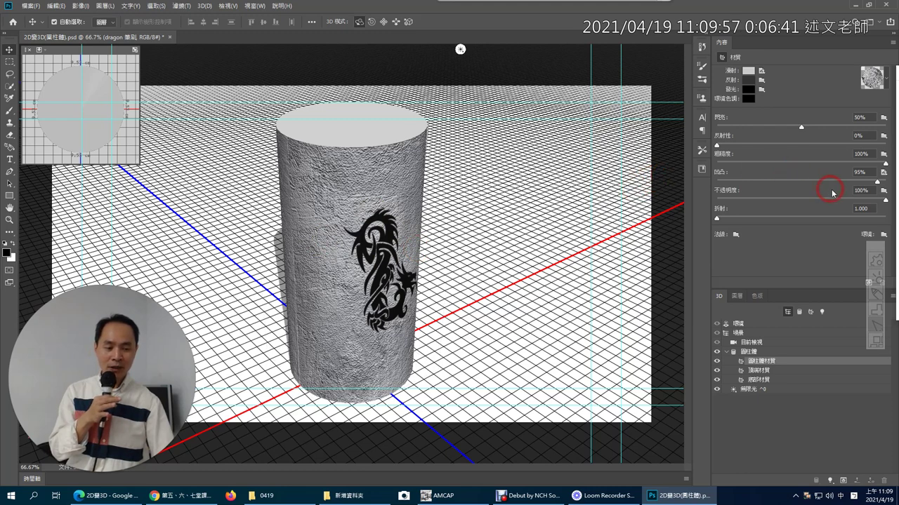
- Try the material's 凹凸 strength at 100%, and reduce it to 54% for a softer cement relief
click(883, 174)
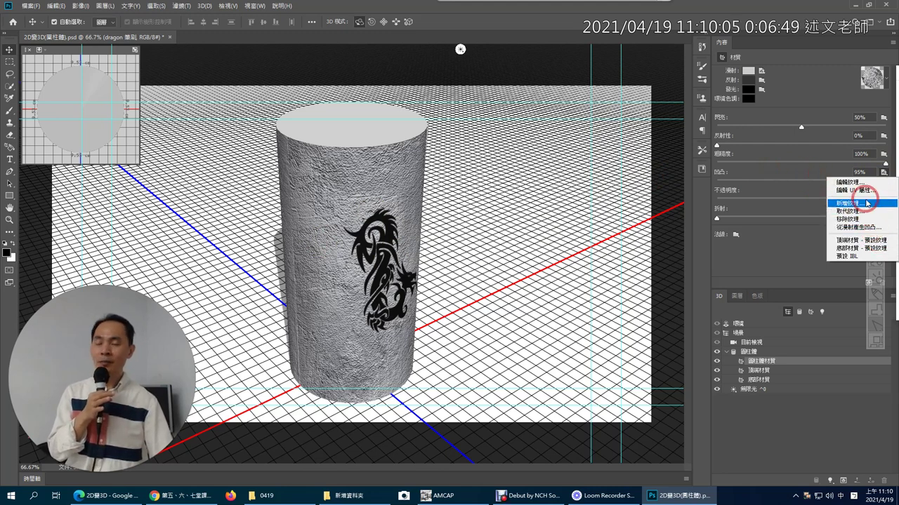
click(815, 176)
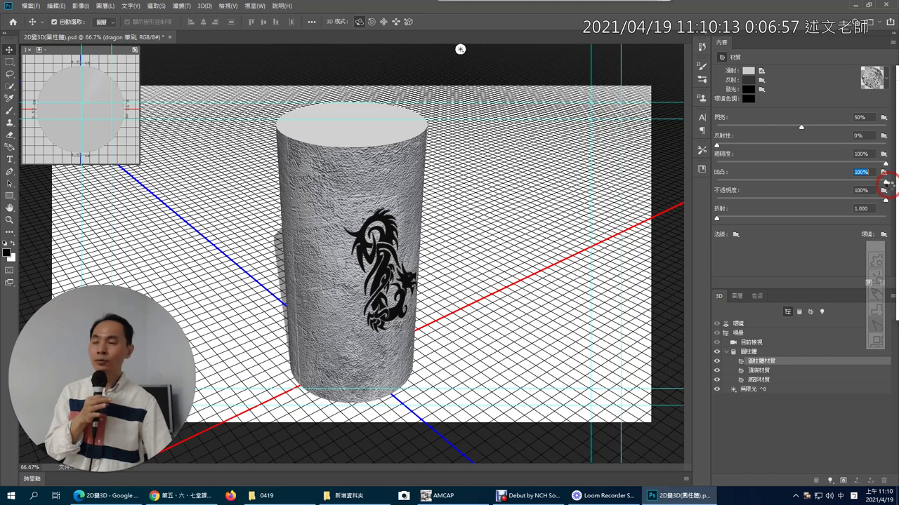
drag(874, 186, 806, 190)
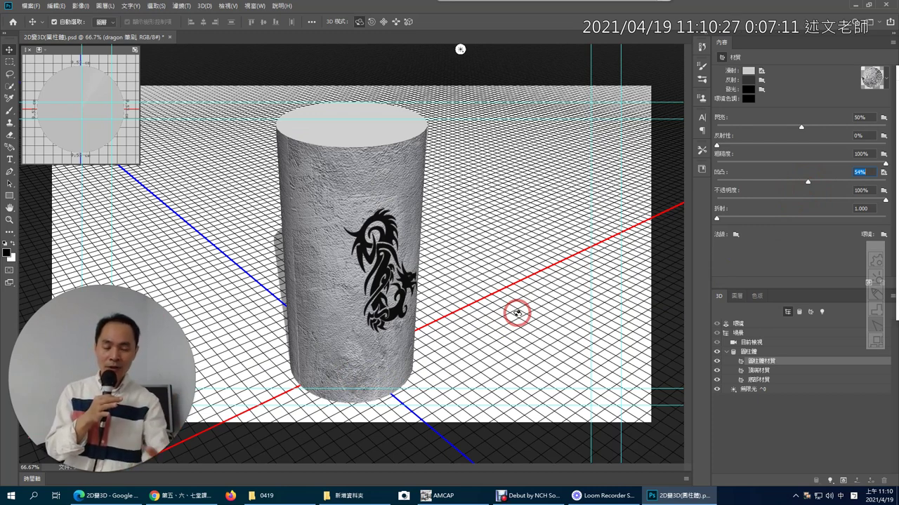
- Switch to the course page in Chrome, read the note on 凹凸 and 高度 naming and the material sources, and return to Photoshop
click(201, 495)
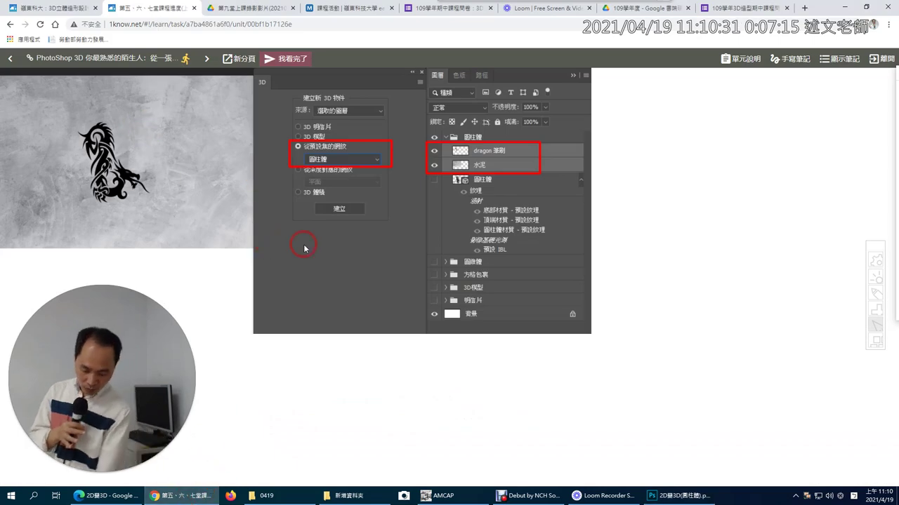
key(alt+space)
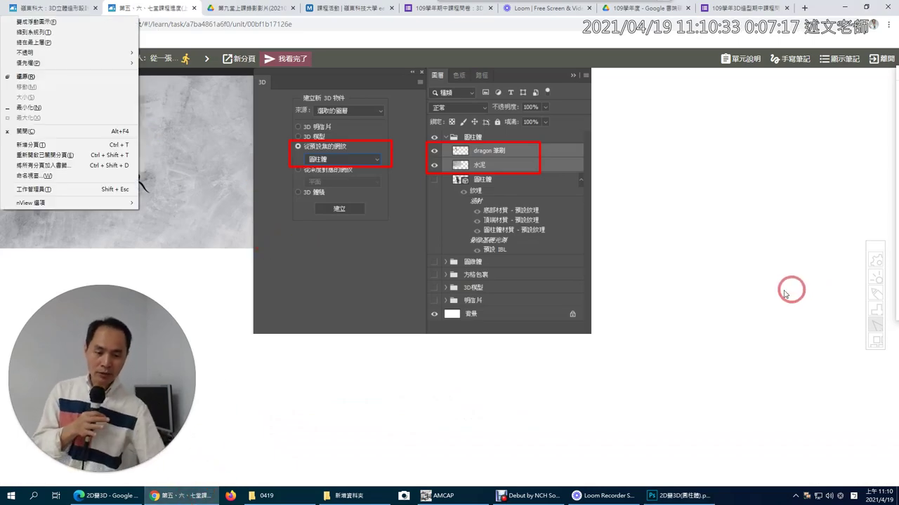
key(Escape)
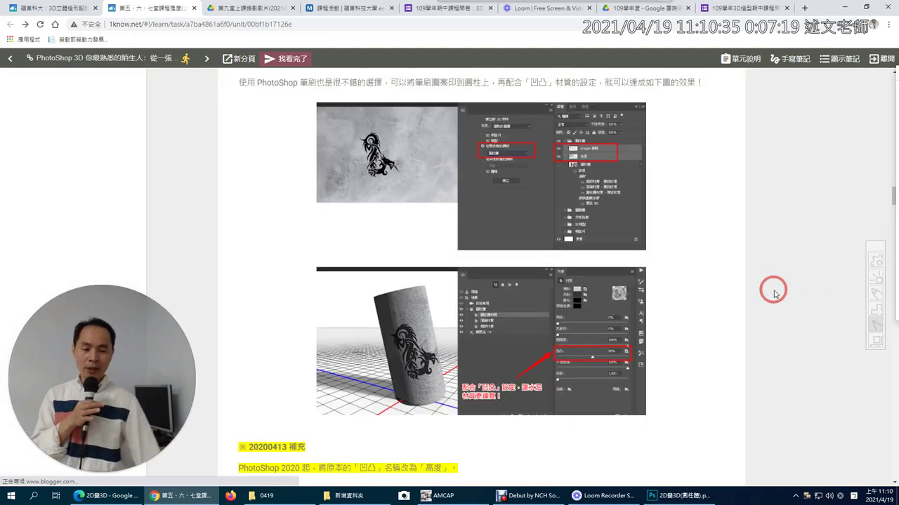
scroll(695, 294, down, 3)
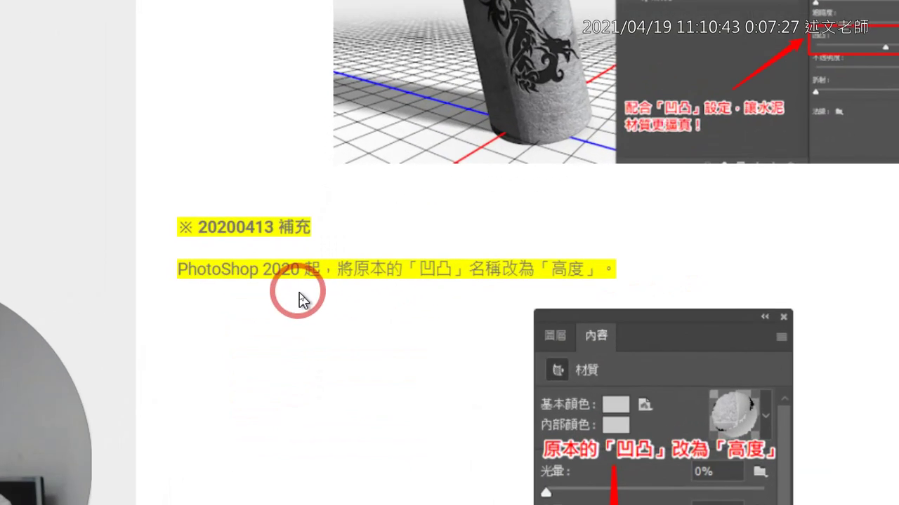
drag(419, 268, 450, 267)
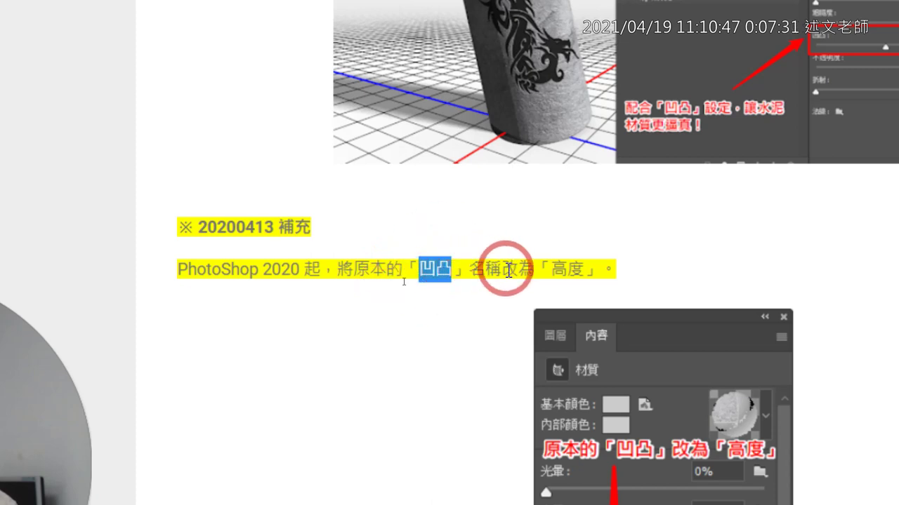
drag(551, 269, 587, 270)
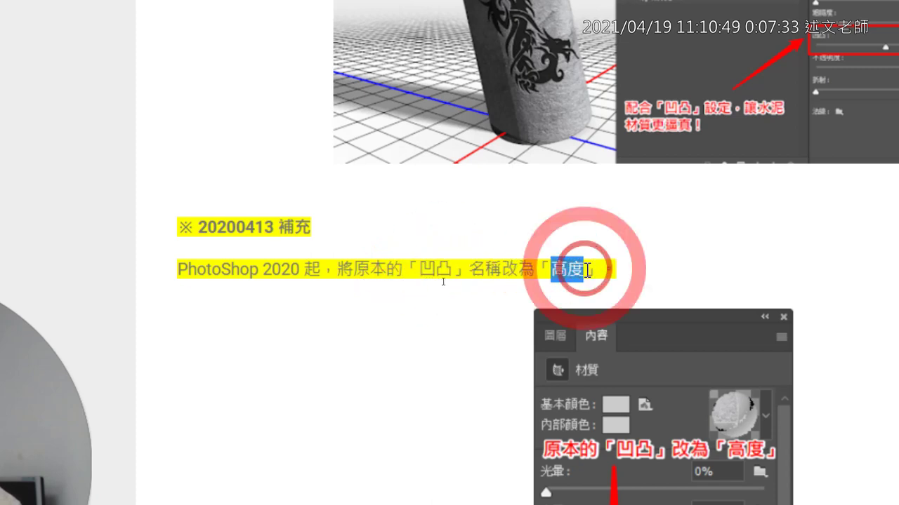
scroll(471, 381, down, 2)
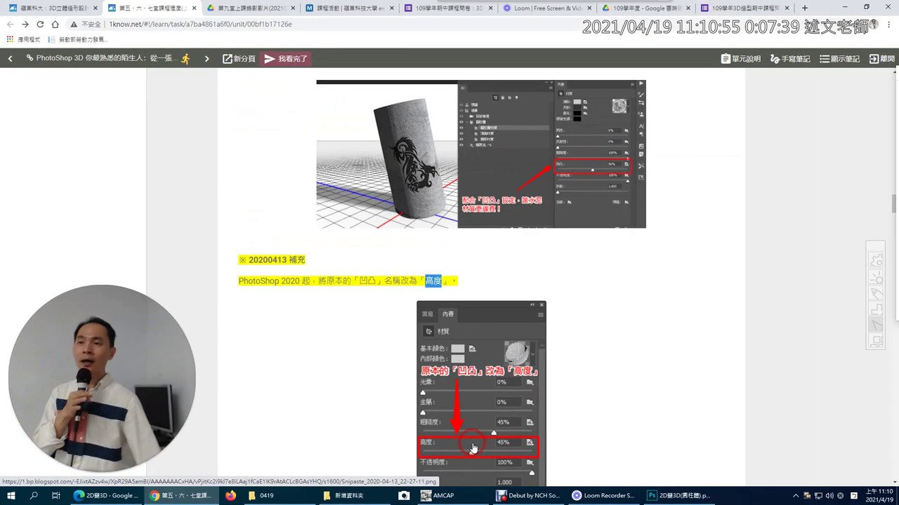
scroll(472, 446, down, 3)
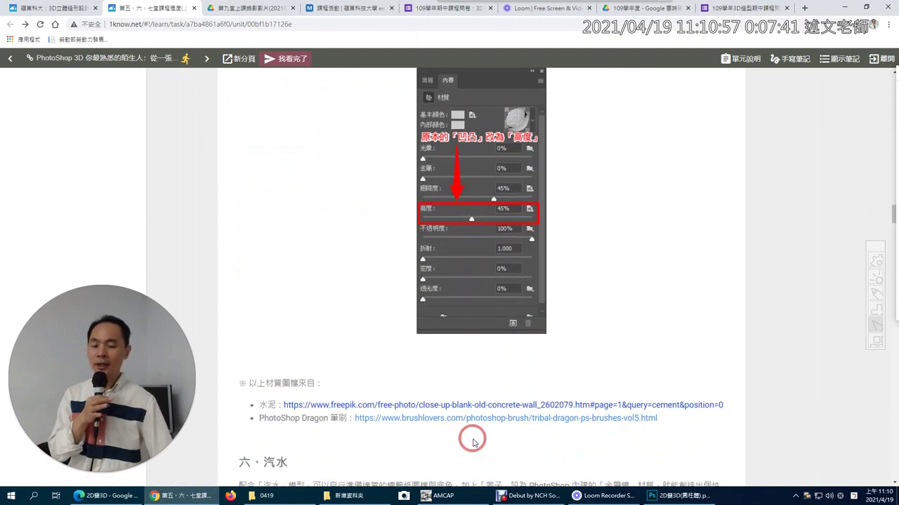
scroll(473, 442, up, 1)
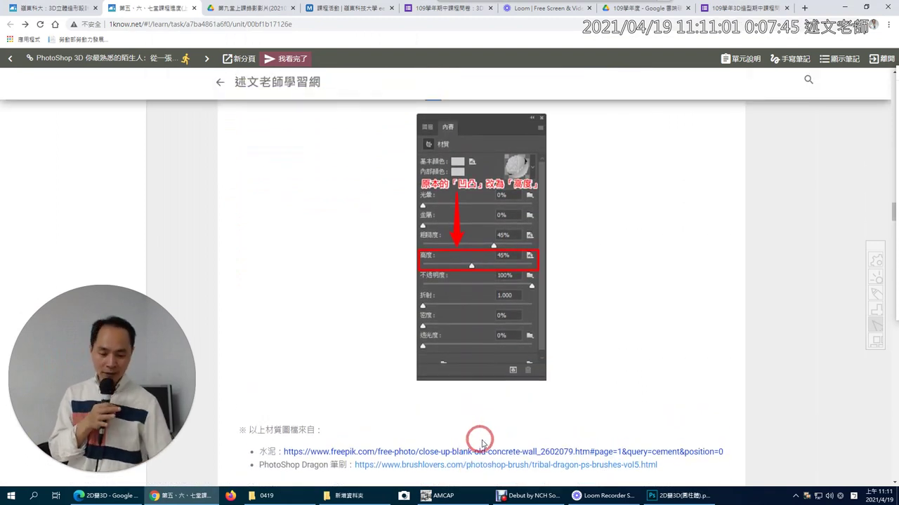
click(671, 496)
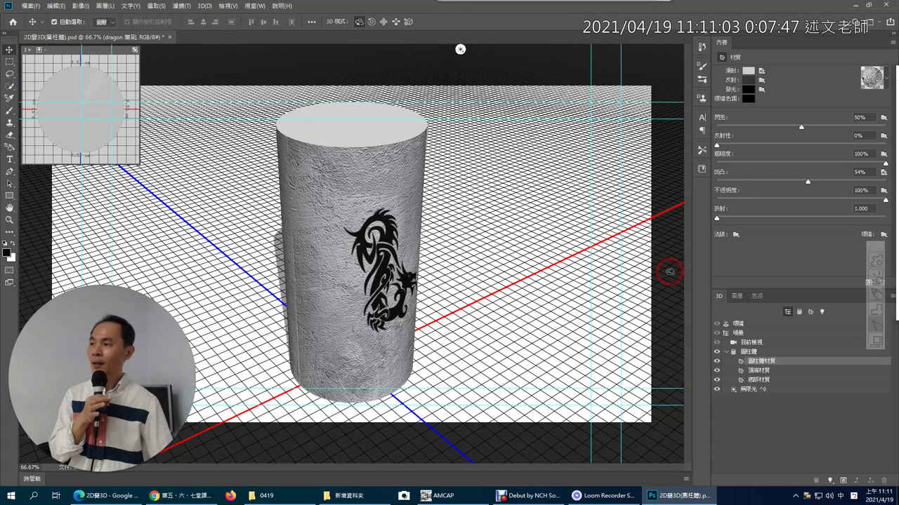